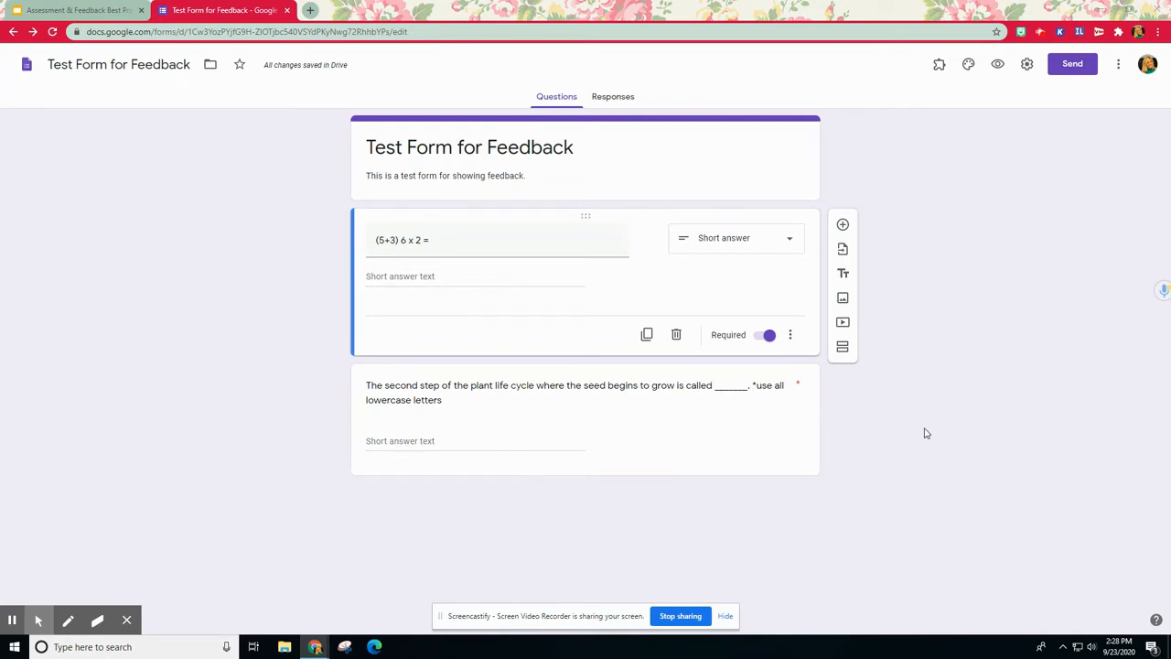
# Add a short-answer question below the first question and check which additional options that question type offers
pyautogui.click(844, 226)
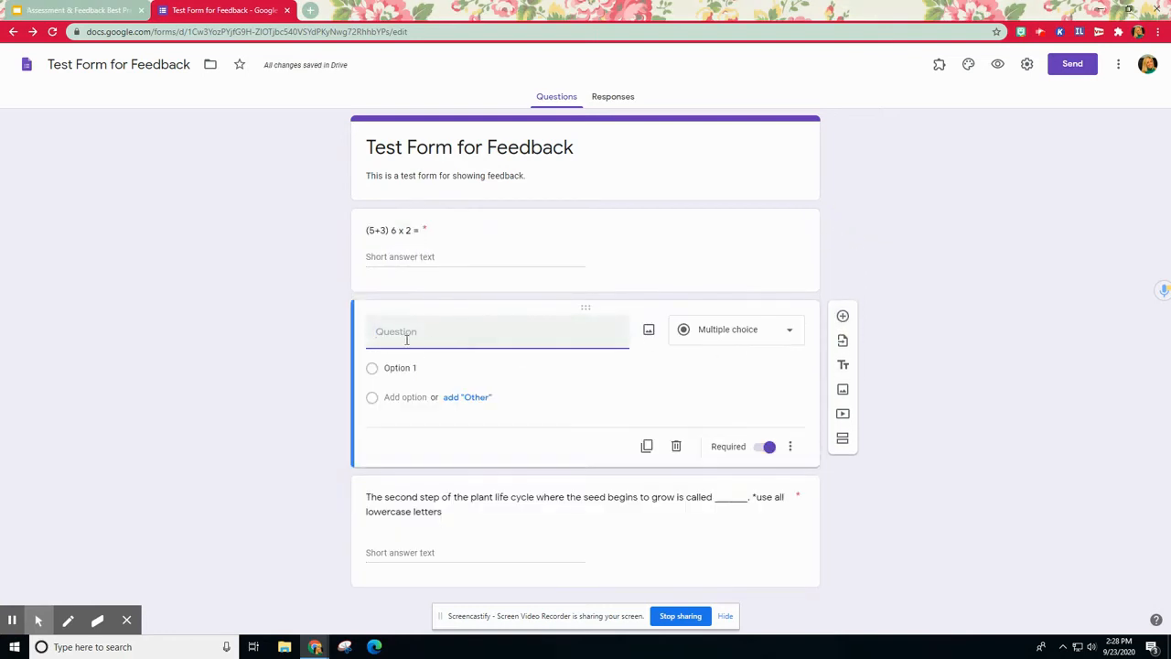
pyautogui.click(722, 336)
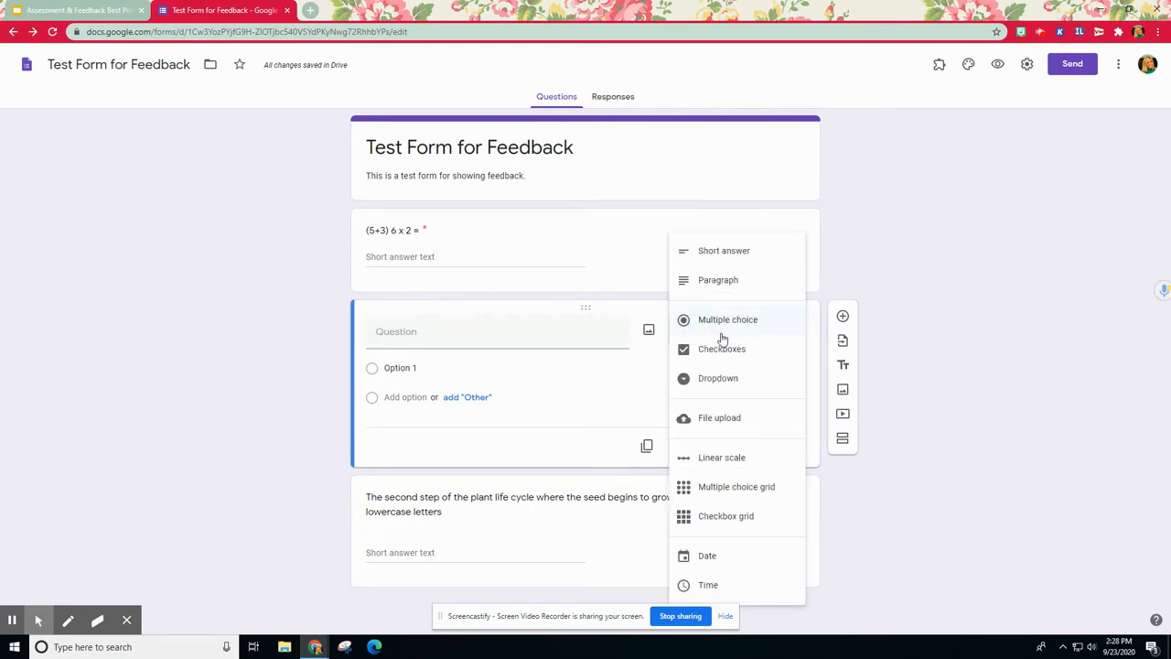
pyautogui.click(735, 256)
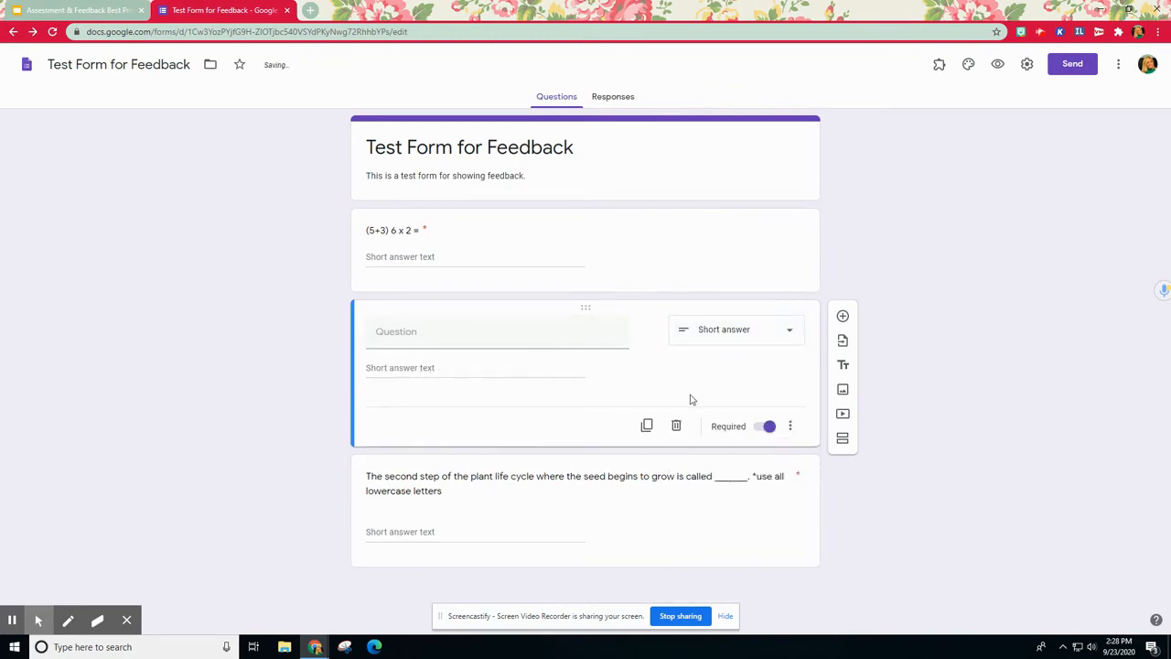
pyautogui.click(791, 426)
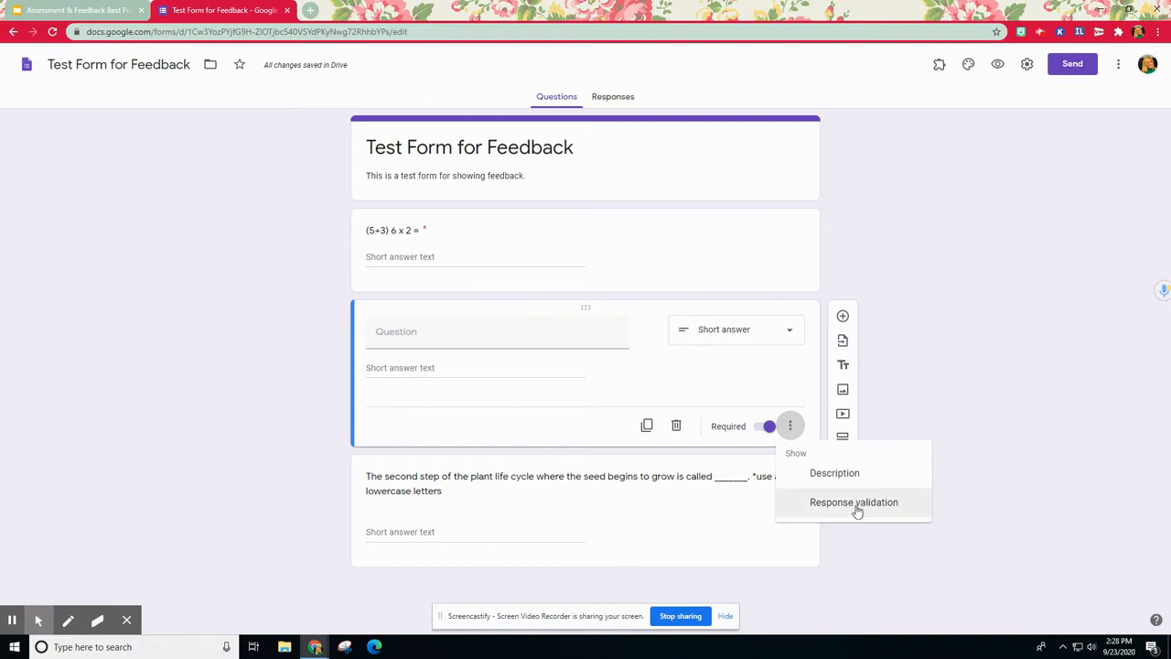
pyautogui.click(777, 341)
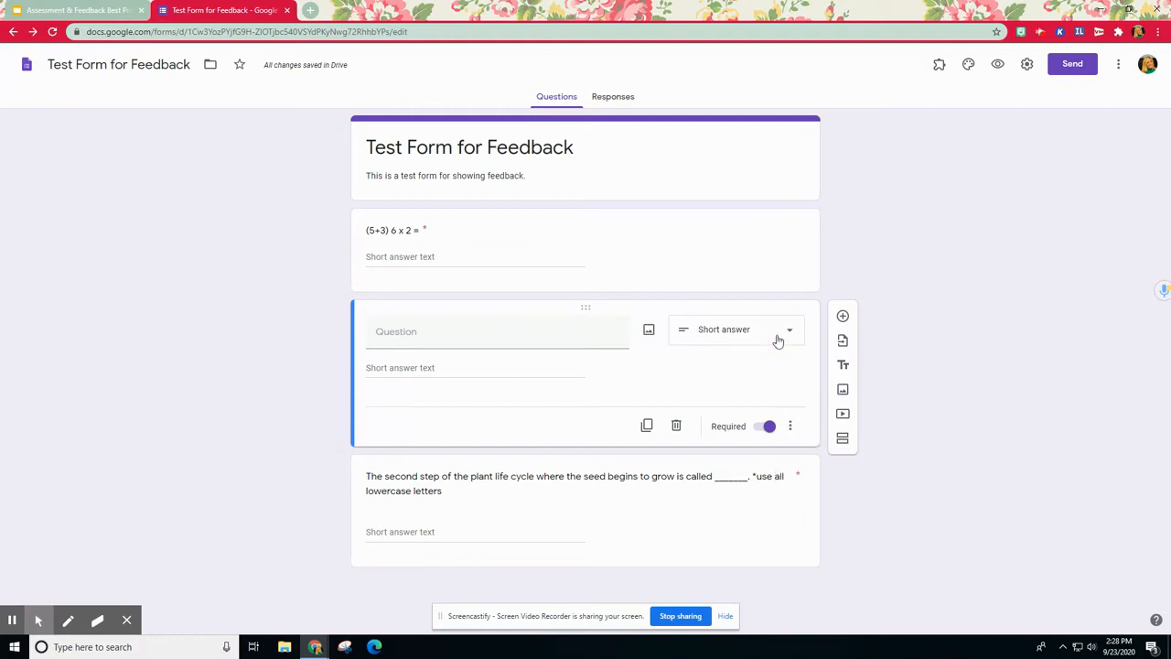
# Switch the blank question to multiple choice to check its additional options, and delete that question
pyautogui.click(766, 331)
pyautogui.click(730, 318)
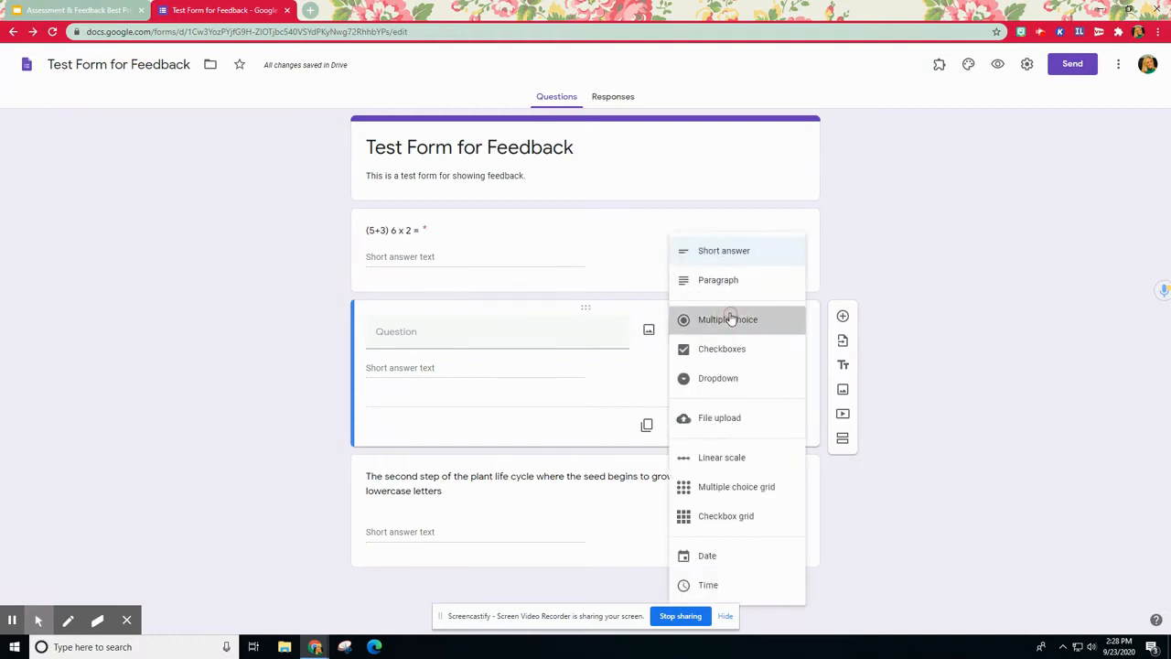
pyautogui.click(791, 447)
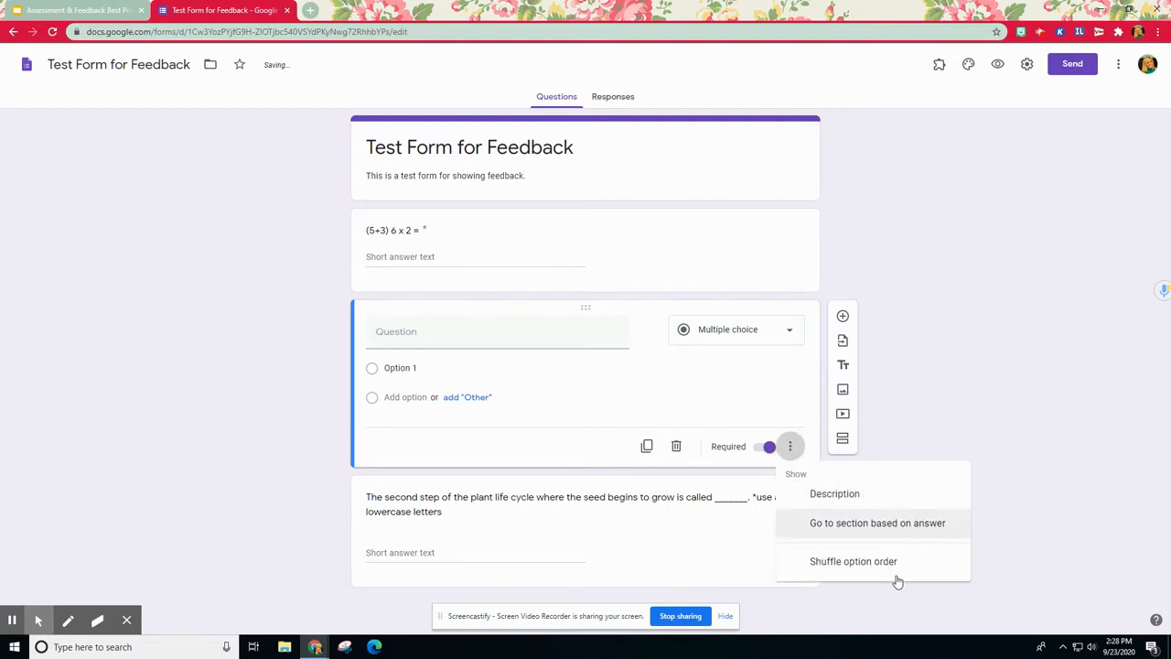
pyautogui.click(921, 441)
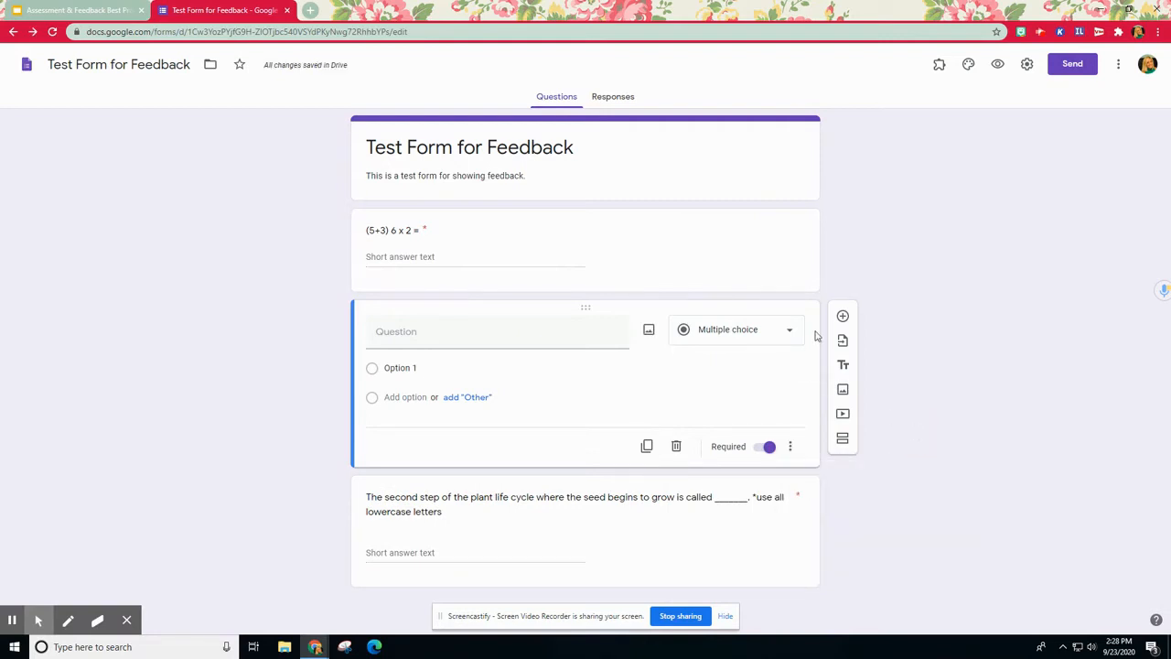
pyautogui.click(676, 446)
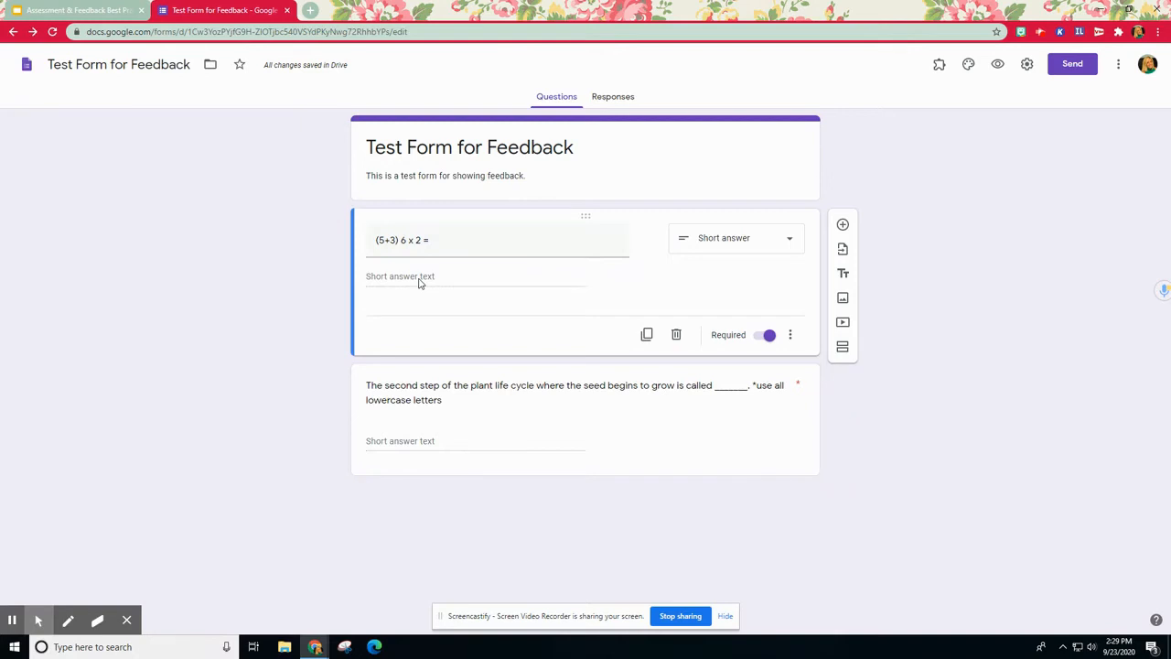
# Add response validation to the "(5+3) 6 x 2 =" question requiring a number equal to 96
pyautogui.click(422, 243)
pyautogui.click(792, 334)
pyautogui.click(840, 413)
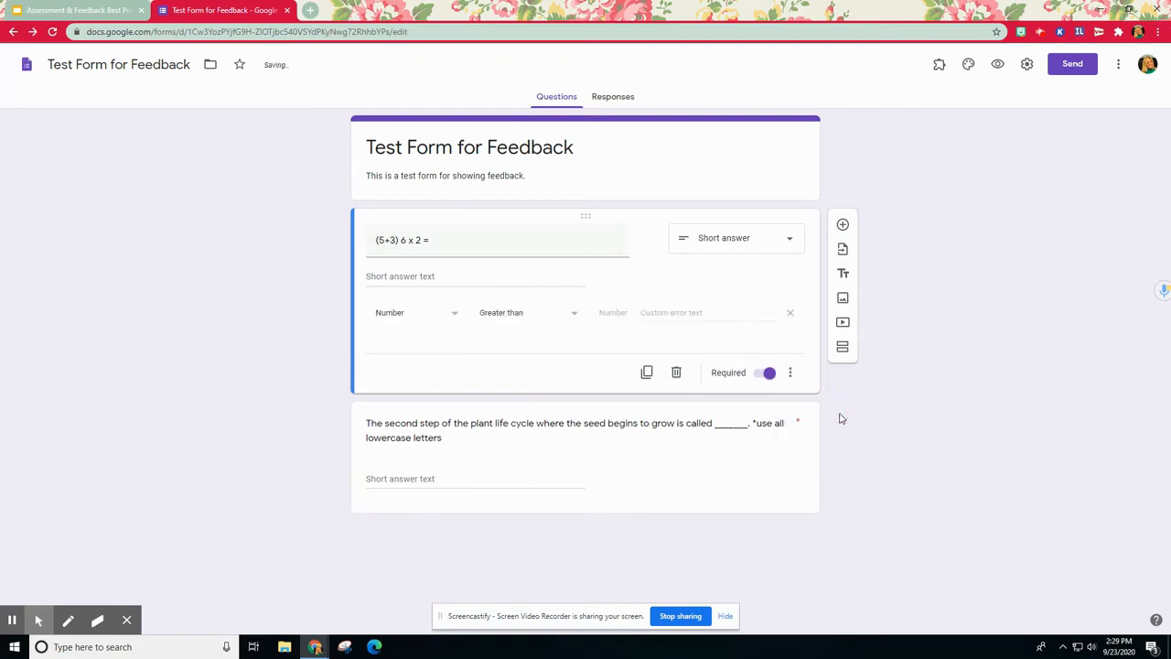
pyautogui.click(393, 313)
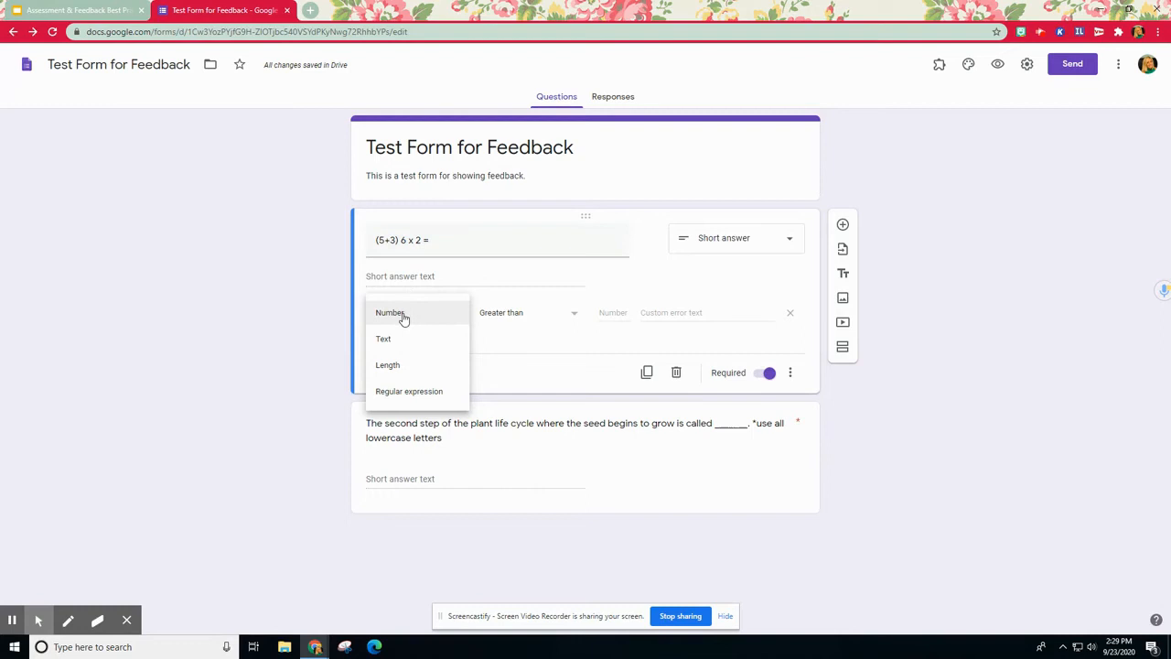
pyautogui.click(404, 315)
pyautogui.click(507, 316)
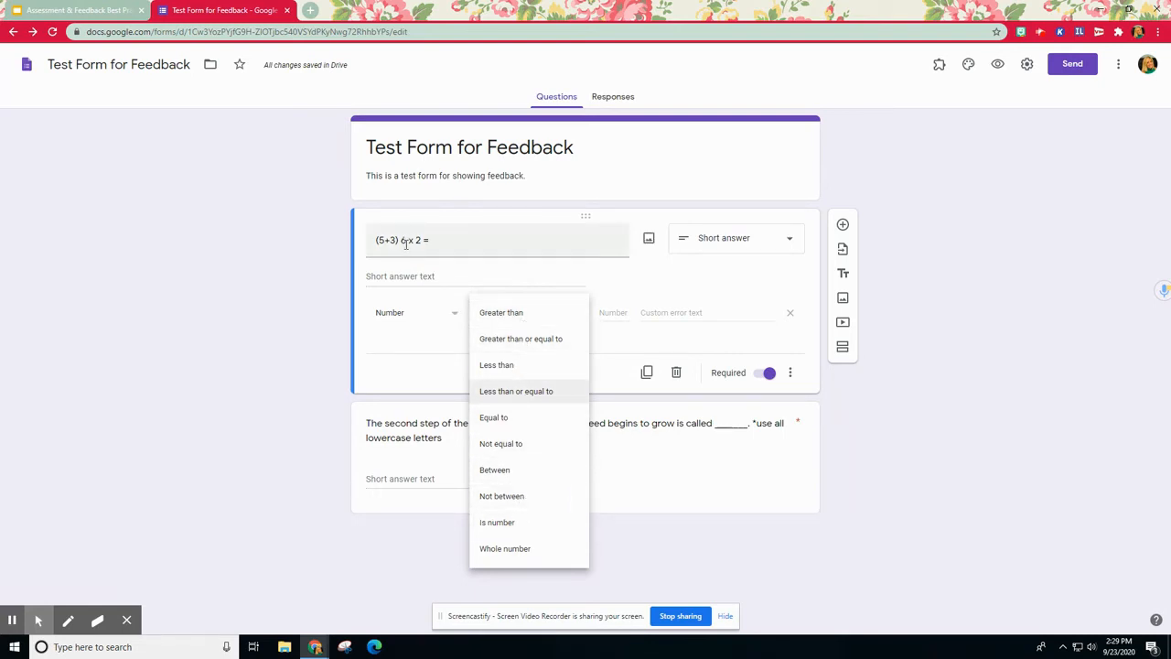
pyautogui.click(504, 417)
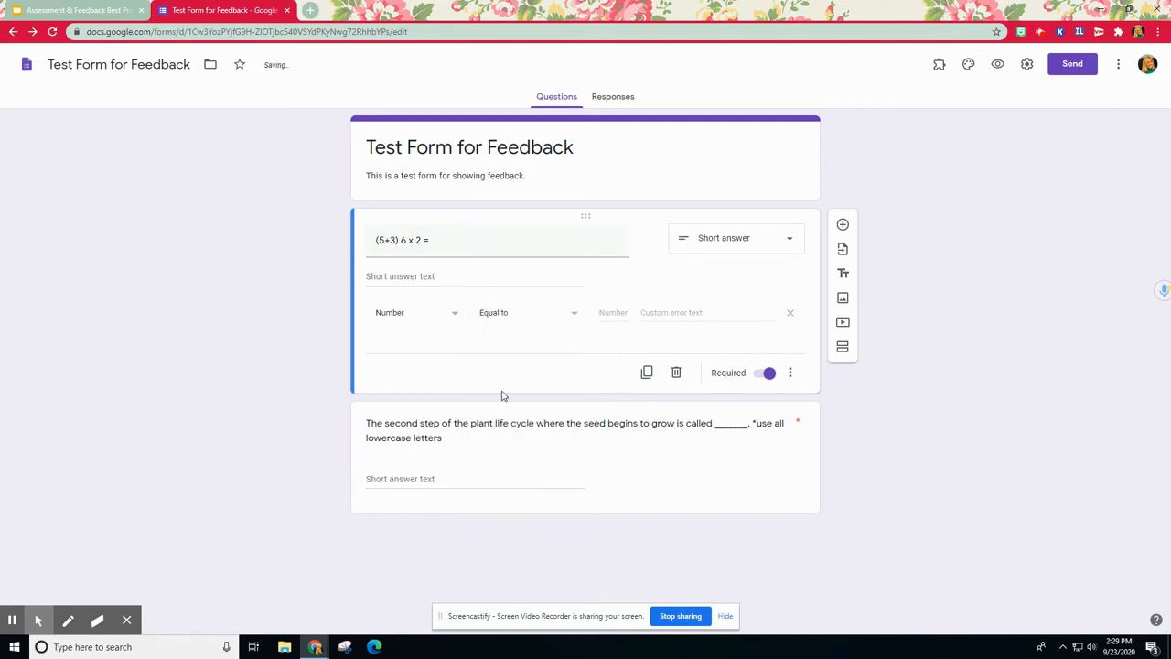
pyautogui.click(622, 311)
pyautogui.write('96')
# Set the math question's custom error text to "Try solving again! Be sure to use PEMDAS and solve each step!"
pyautogui.click(669, 313)
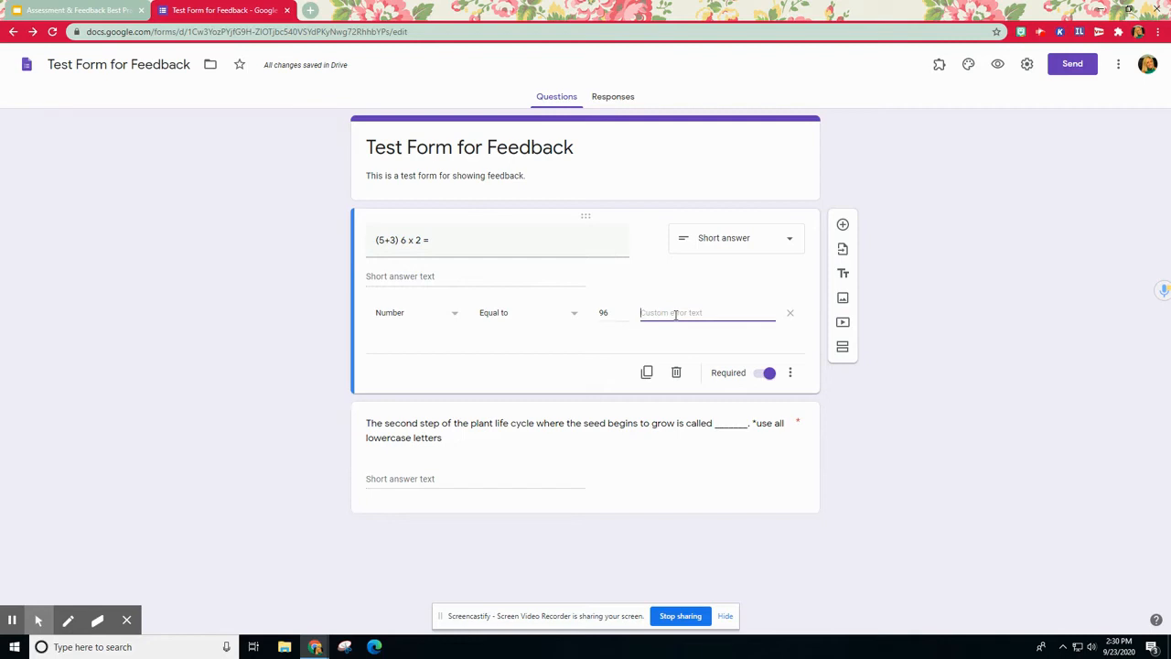
pyautogui.write('Try solving agai')
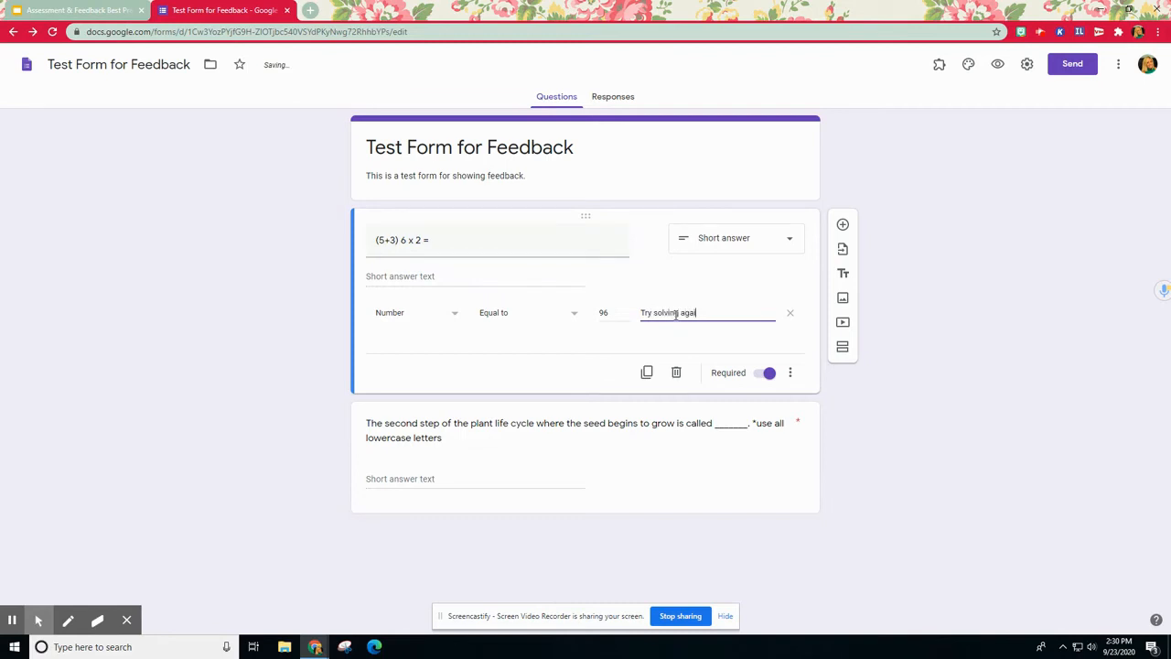
pyautogui.write('n! Be sure to use PEMDAS')
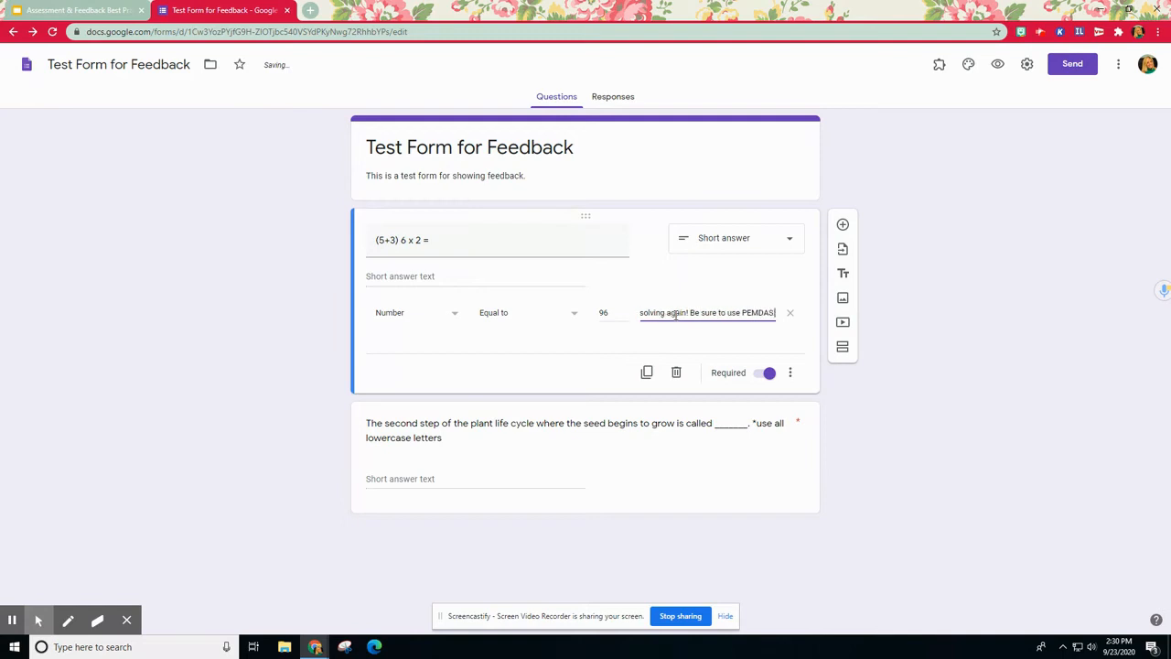
pyautogui.write(' and s')
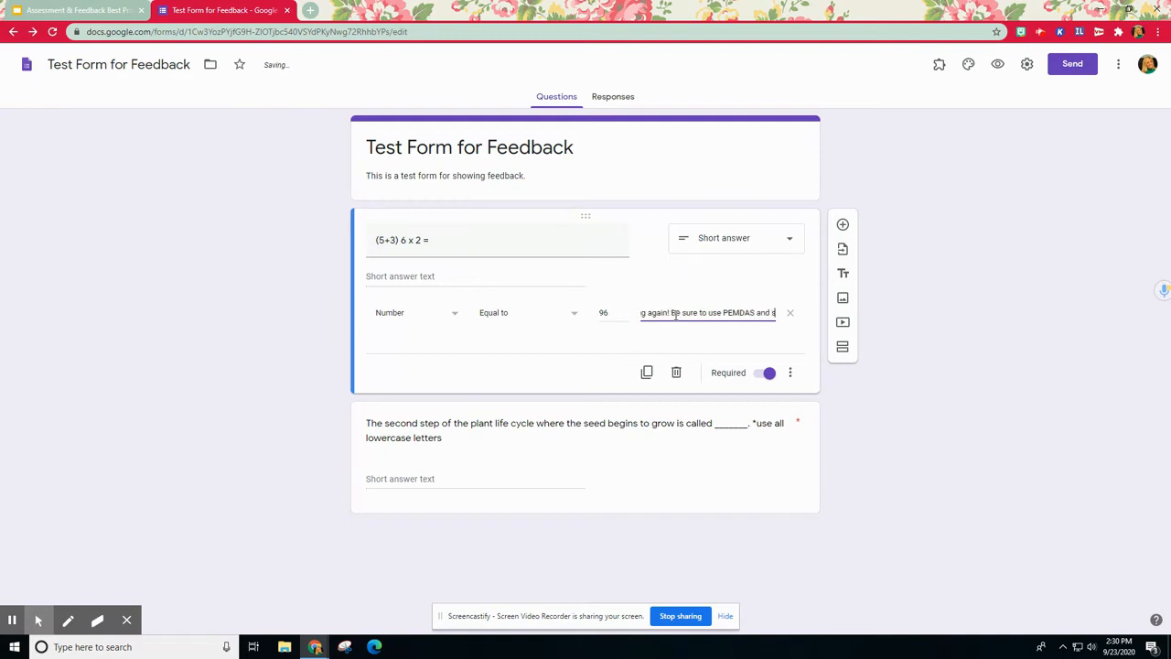
pyautogui.write('olve each step')
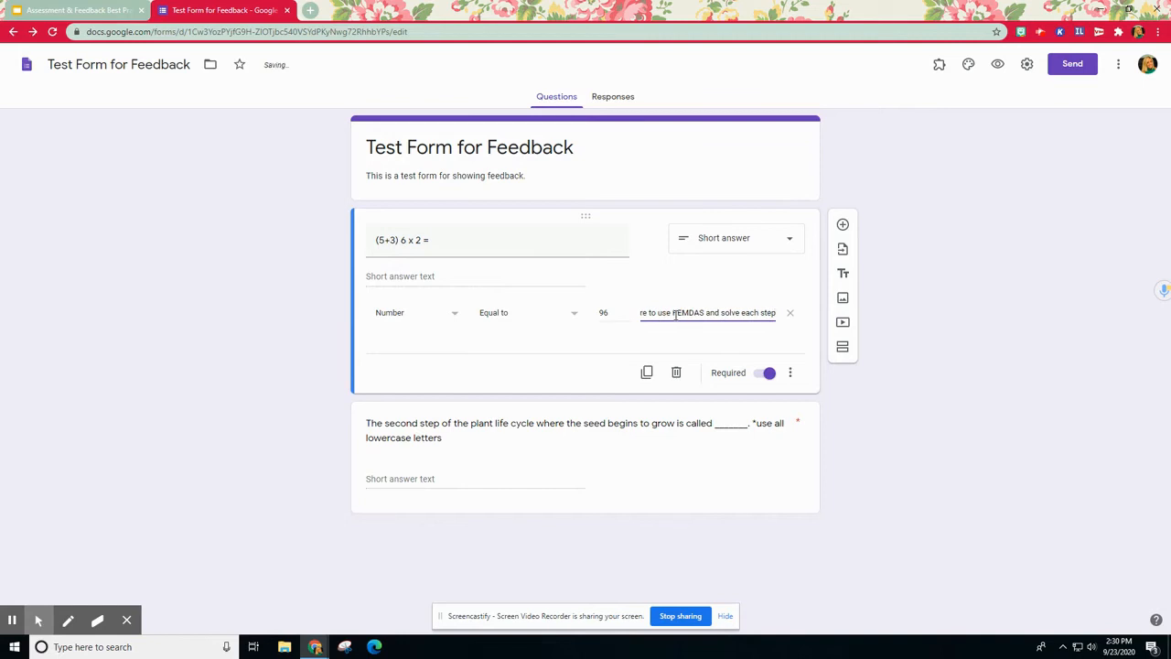
pyautogui.write('!')
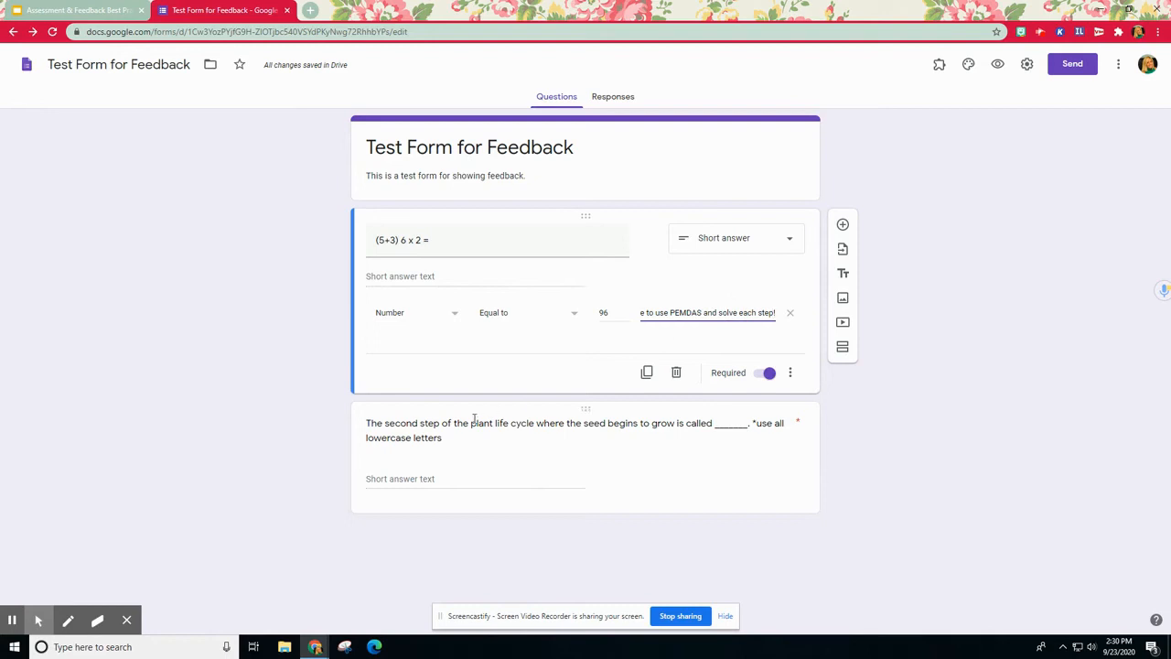
pyautogui.click(955, 408)
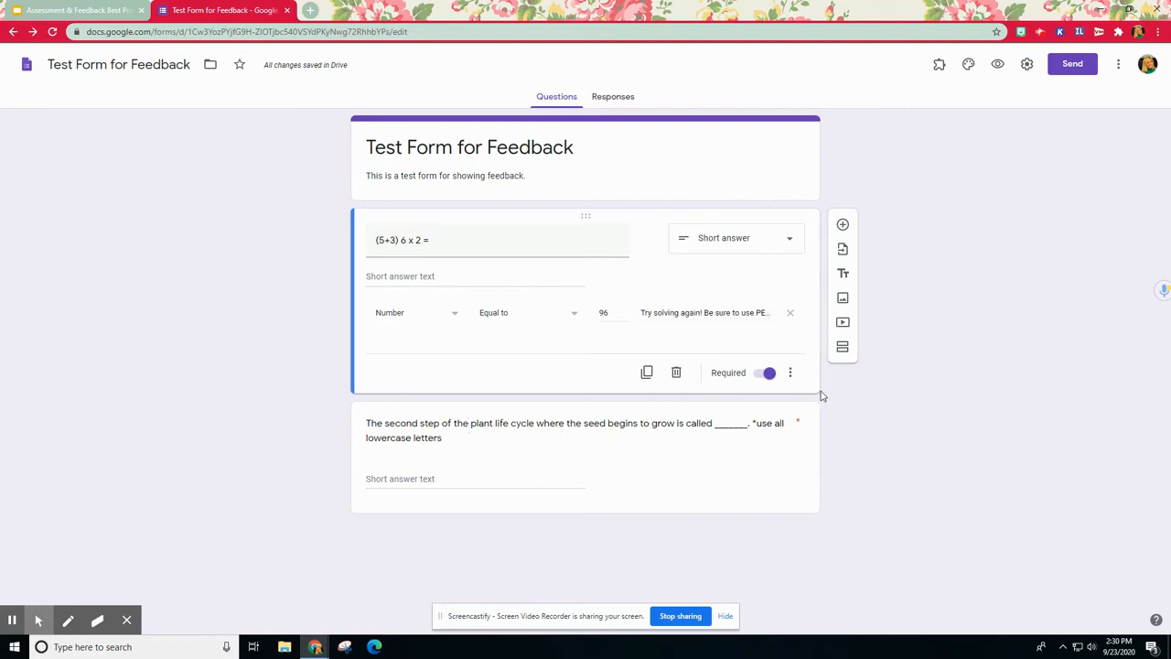
# Preview the form and test the math question's feedback with the wrong answer 20
pyautogui.click(998, 65)
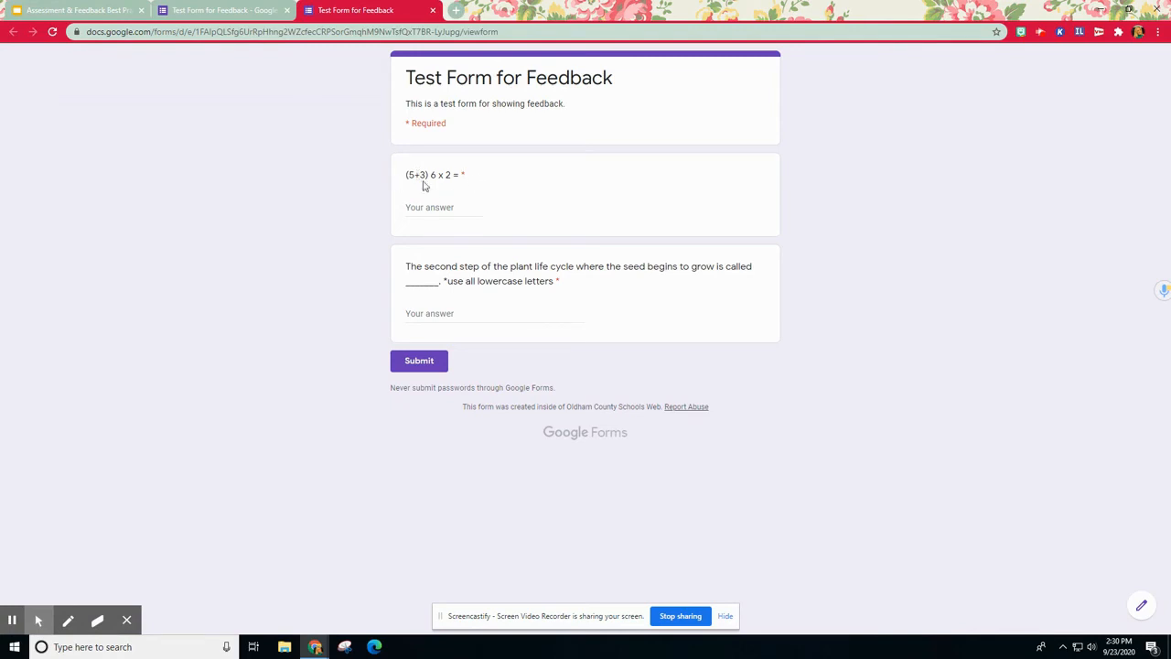
pyautogui.click(427, 210)
pyautogui.write('20')
pyautogui.click(359, 239)
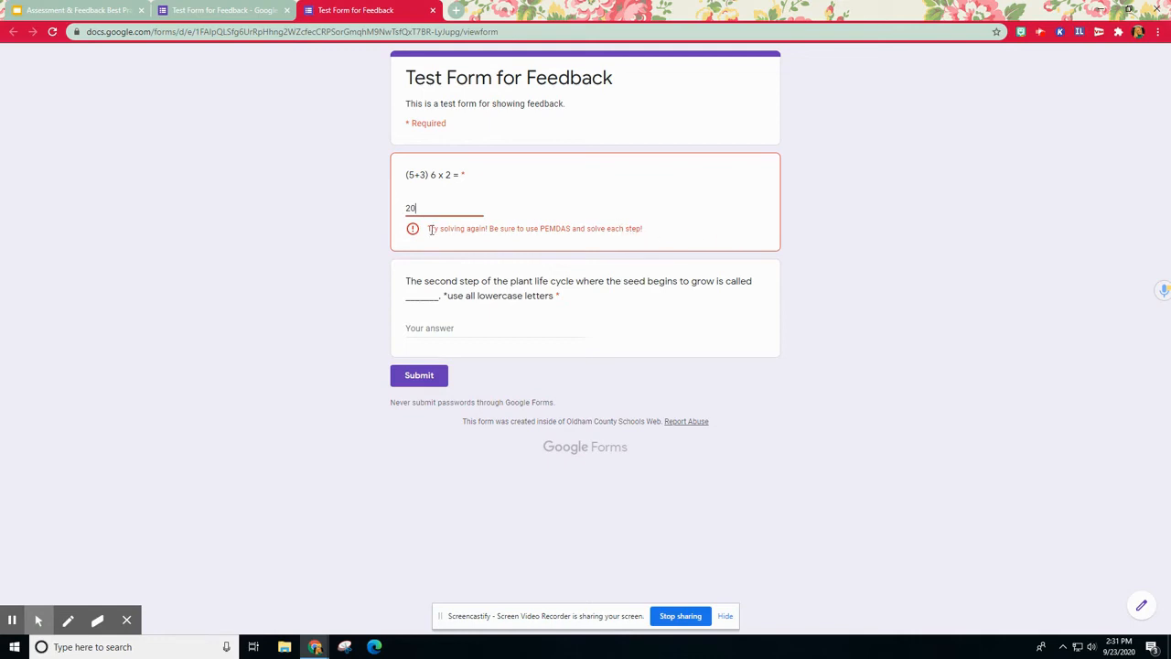
pyautogui.moveTo(562, 231); pyautogui.dragTo(643, 229)
pyautogui.click(644, 230)
# Test the math question with the correct answer 96, and close the preview without submitting
pyautogui.moveTo(420, 208); pyautogui.dragTo(403, 212)
pyautogui.write('96')
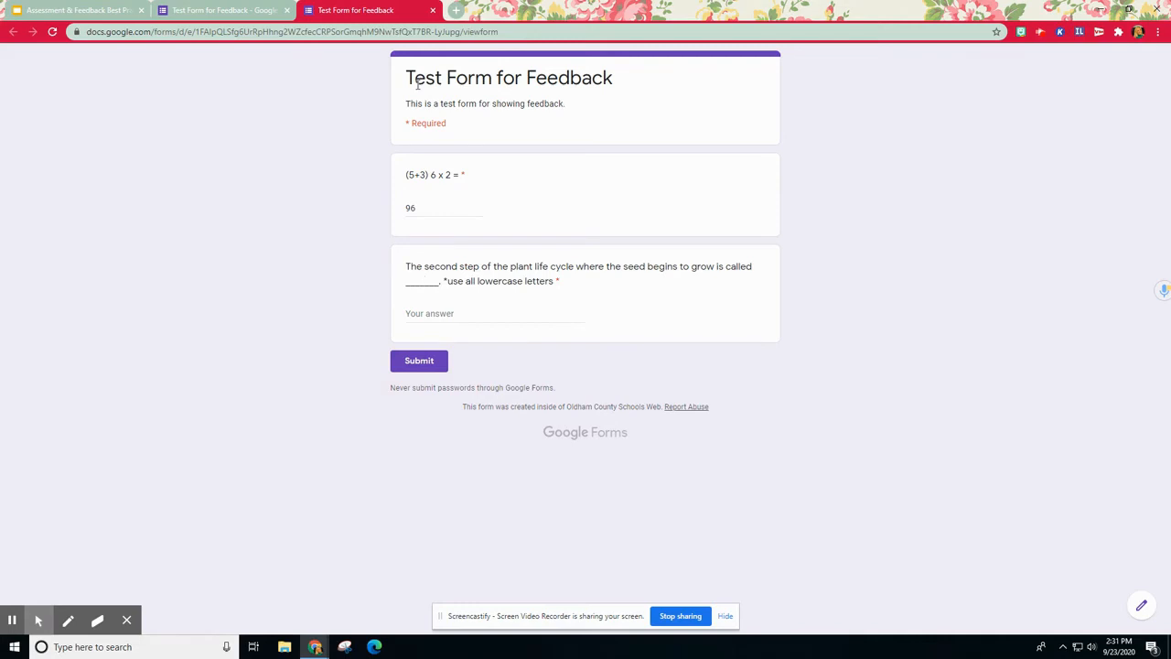
pyautogui.click(433, 12)
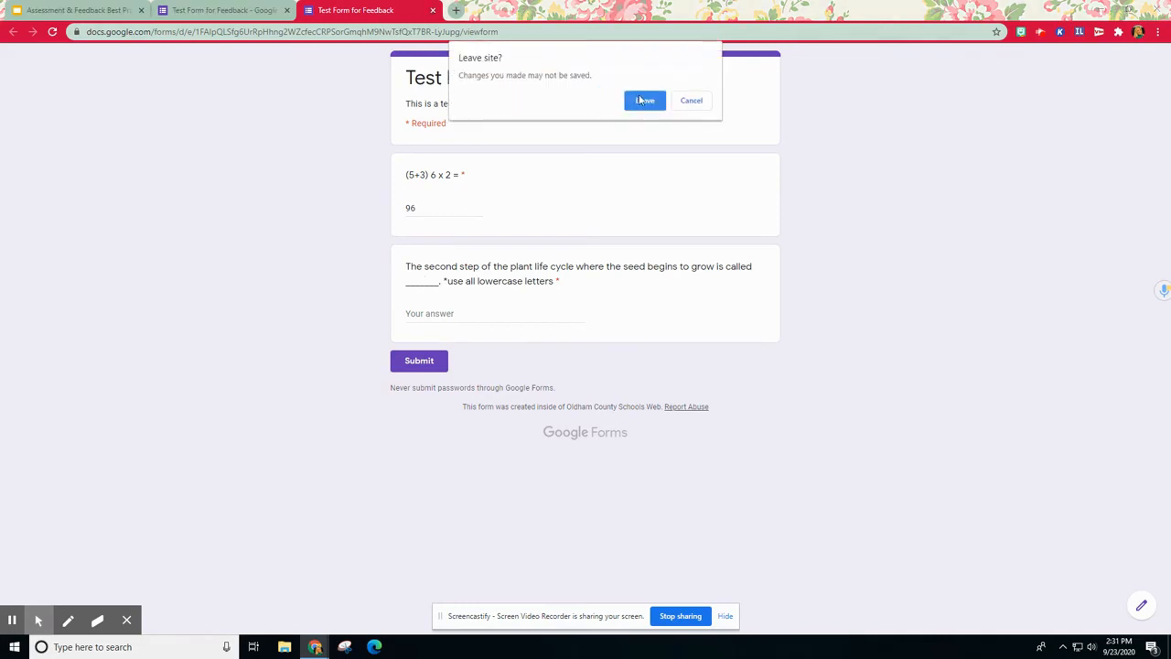
pyautogui.click(642, 103)
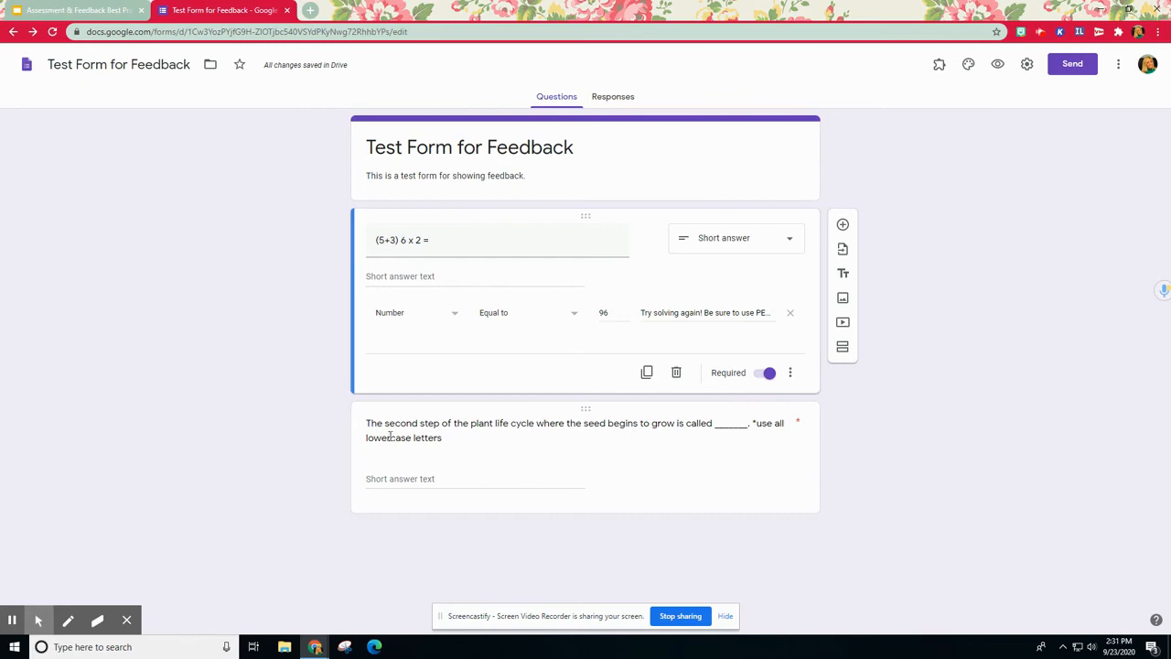
# Add response validation to the plant life cycle question requiring text that contains "germination", with the custom error text "Watch THIS video"
pyautogui.click(424, 487)
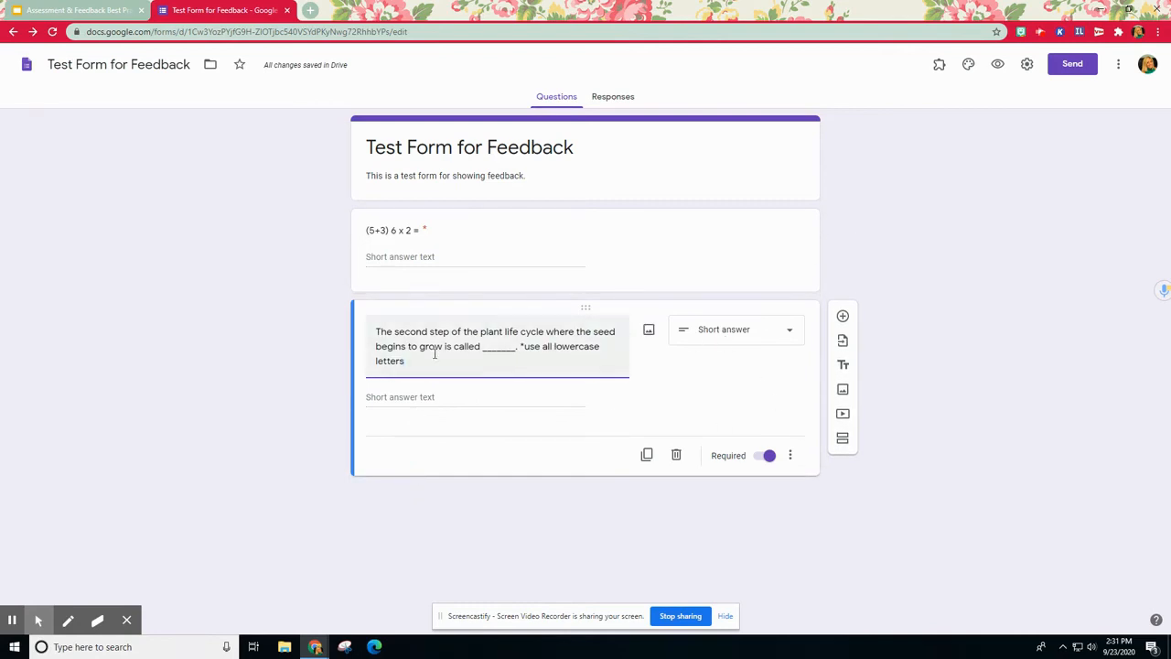
pyautogui.click(790, 457)
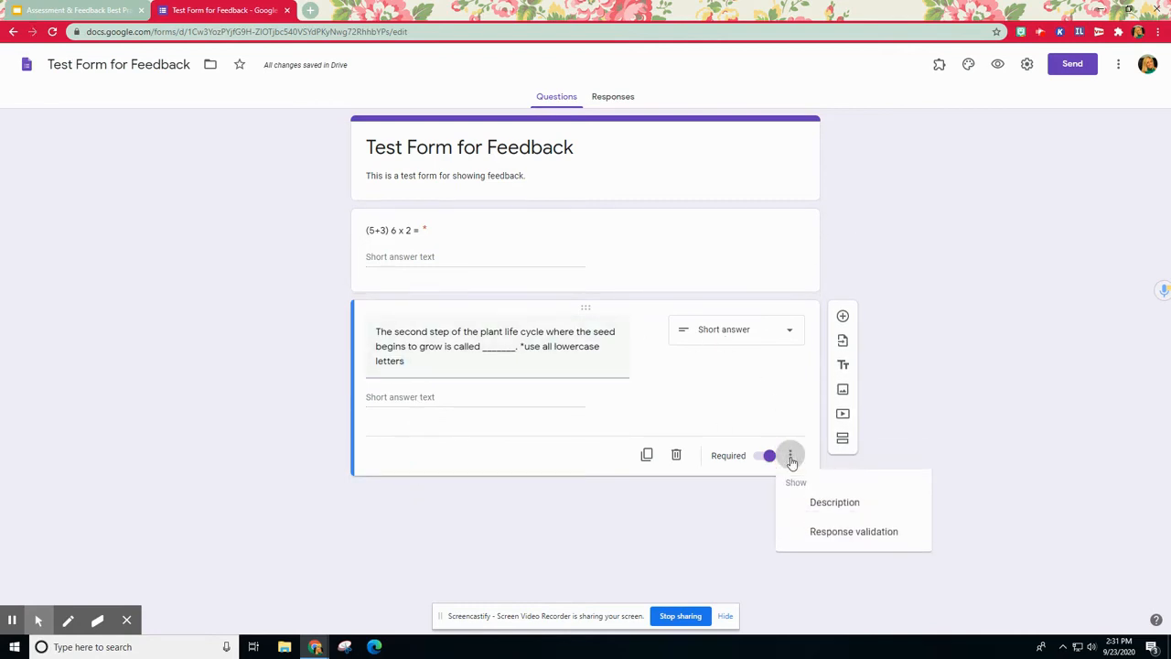
pyautogui.click(843, 536)
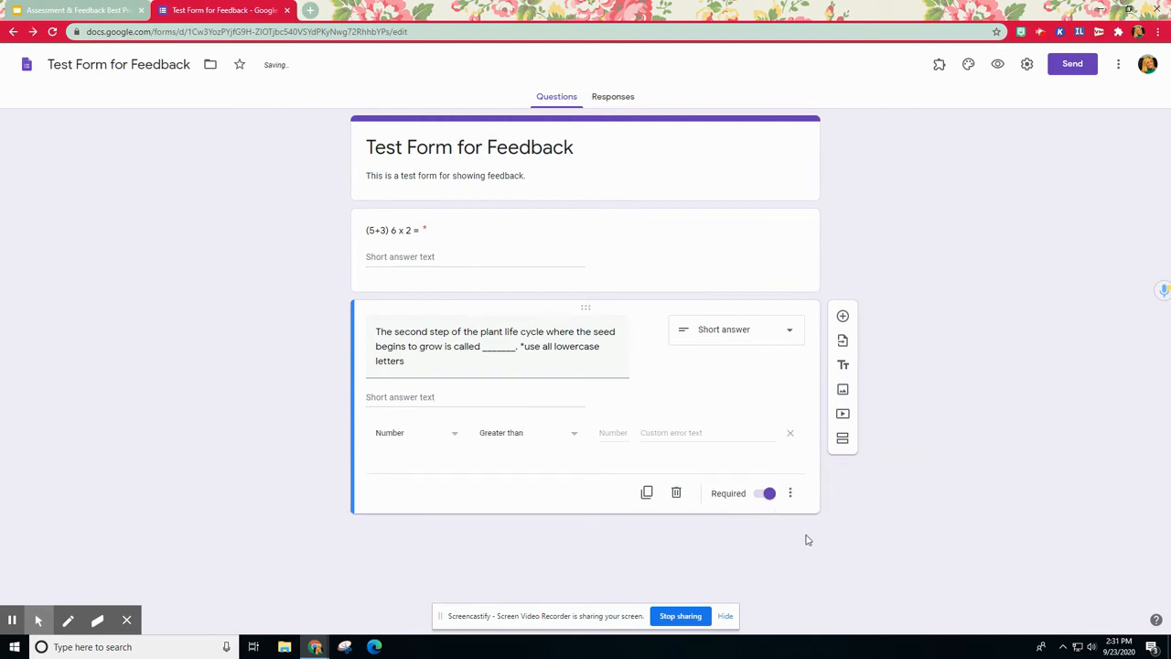
pyautogui.click(445, 439)
pyautogui.click(423, 463)
pyautogui.click(518, 441)
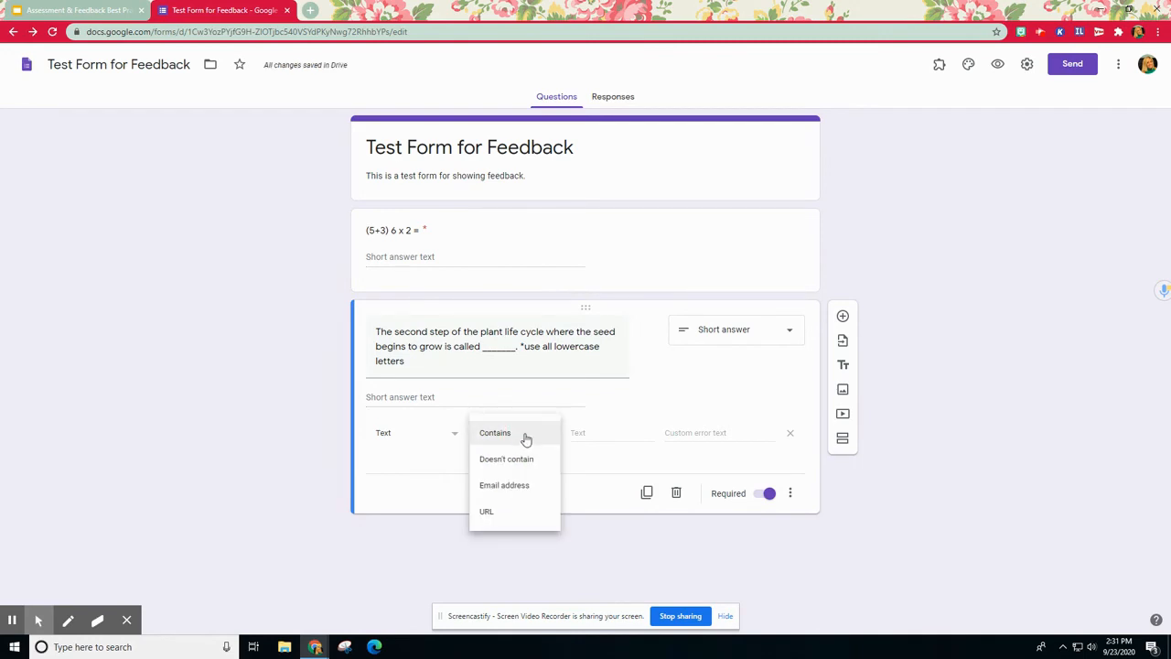
pyautogui.click(592, 436)
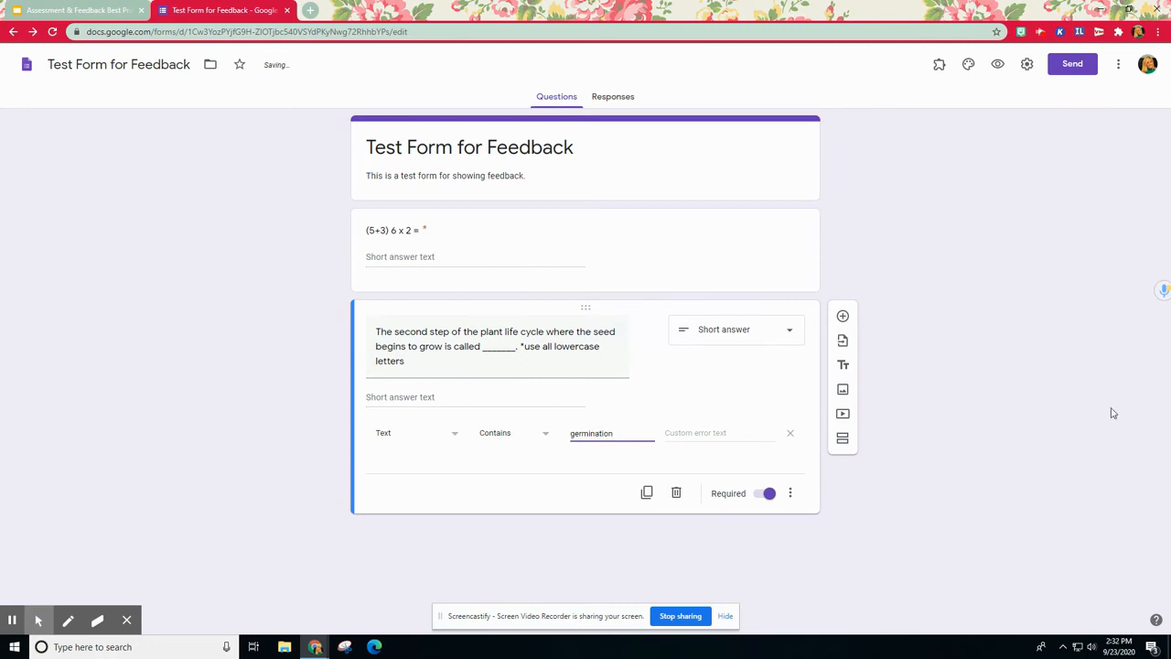
pyautogui.click(682, 432)
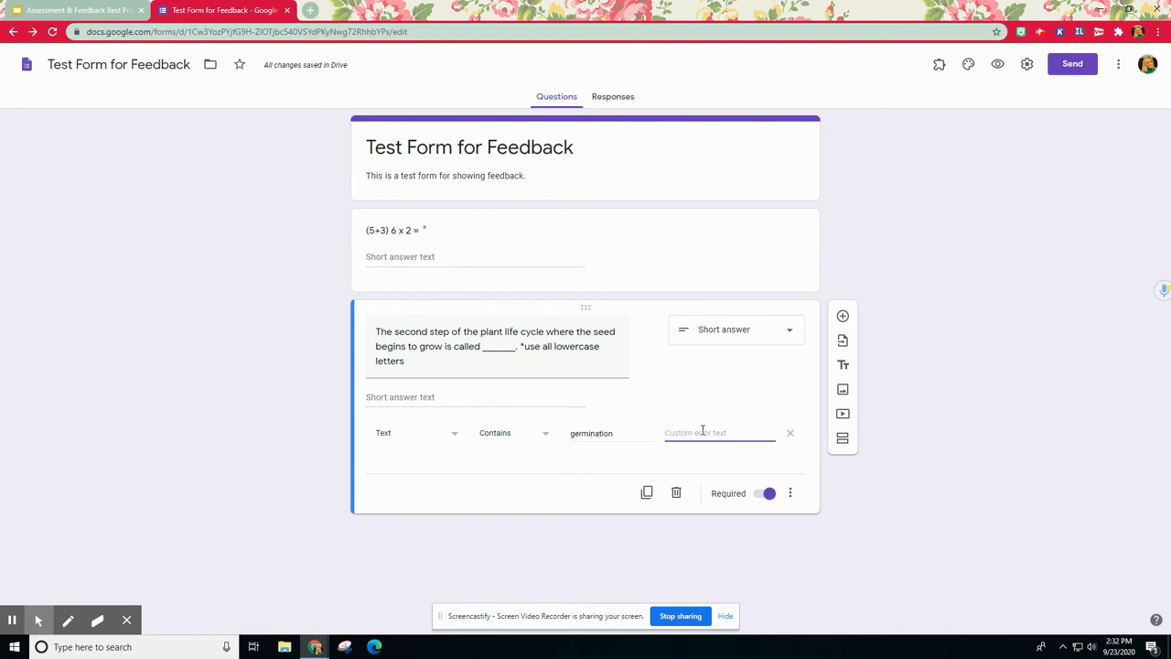
pyautogui.write('Watch THIS video')
# Preview the form and test the plant life cycle question's feedback with the wrong answer "pollination"
pyautogui.click(998, 65)
pyautogui.click(440, 311)
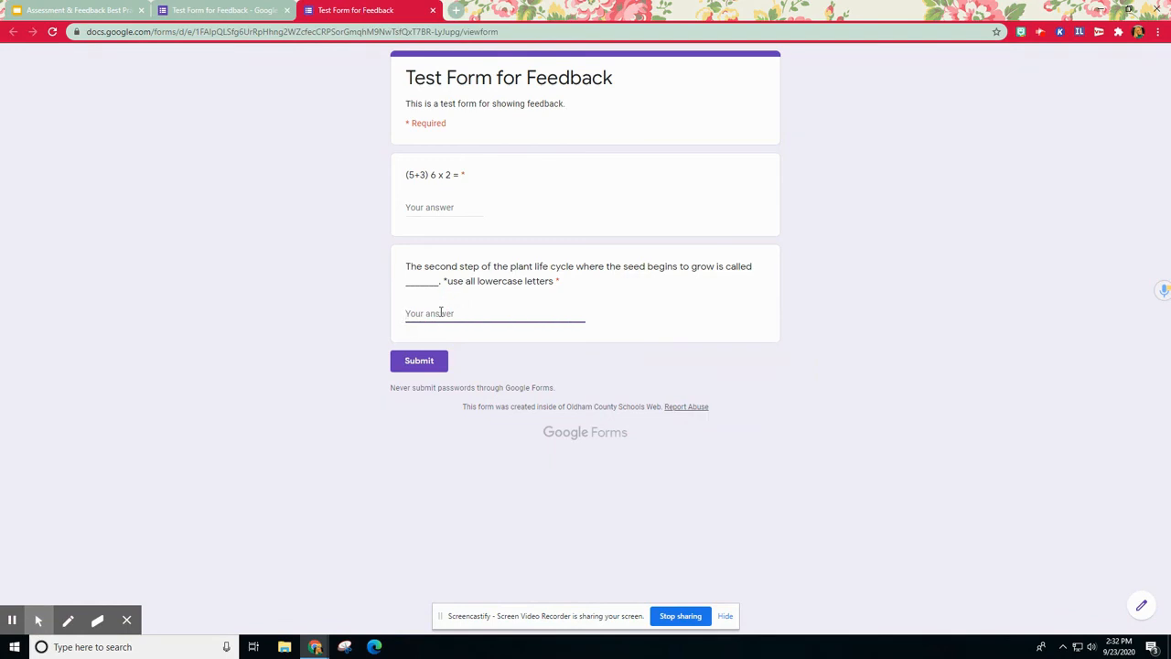
pyautogui.write('pollination')
pyautogui.click(342, 338)
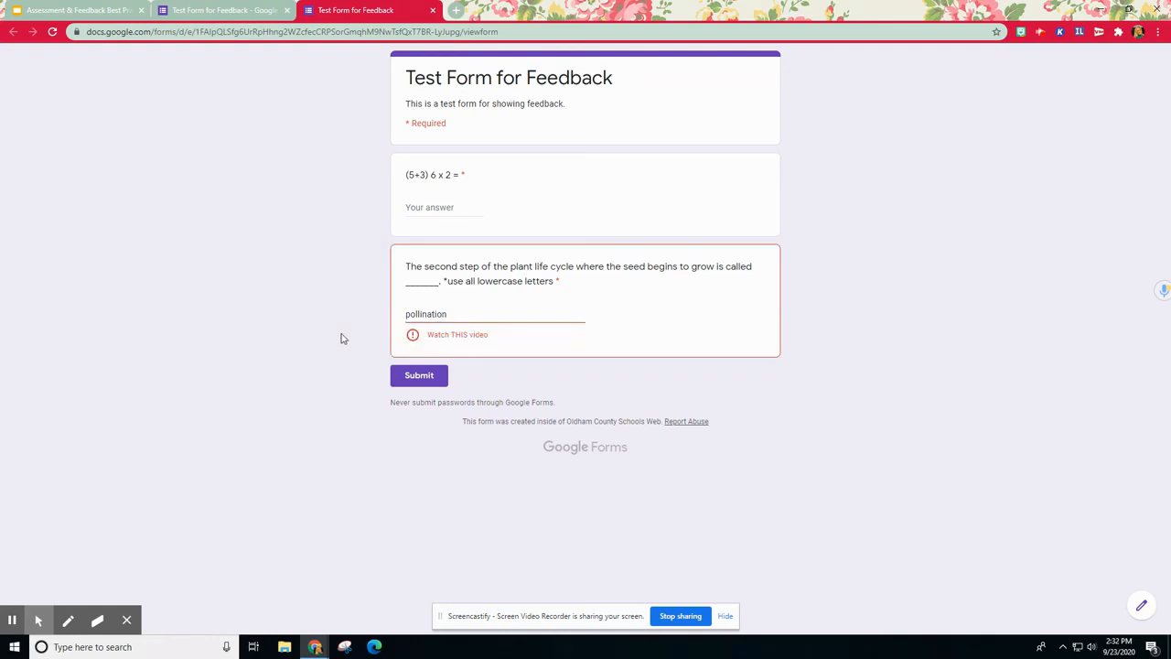
pyautogui.doubleClick(462, 334)
# Test the plant life cycle question with the correct answer "germination", and close the preview without submitting
pyautogui.moveTo(452, 311); pyautogui.dragTo(377, 318)
pyautogui.write('germination')
pyautogui.click(357, 308)
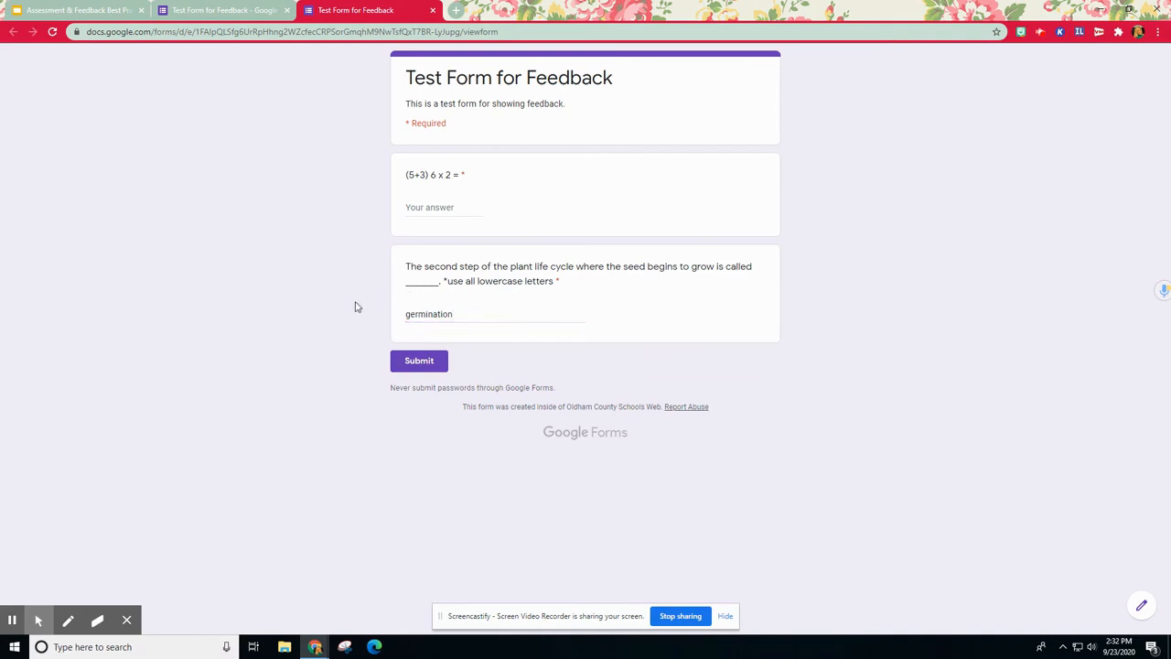
pyautogui.click(434, 12)
pyautogui.click(645, 100)
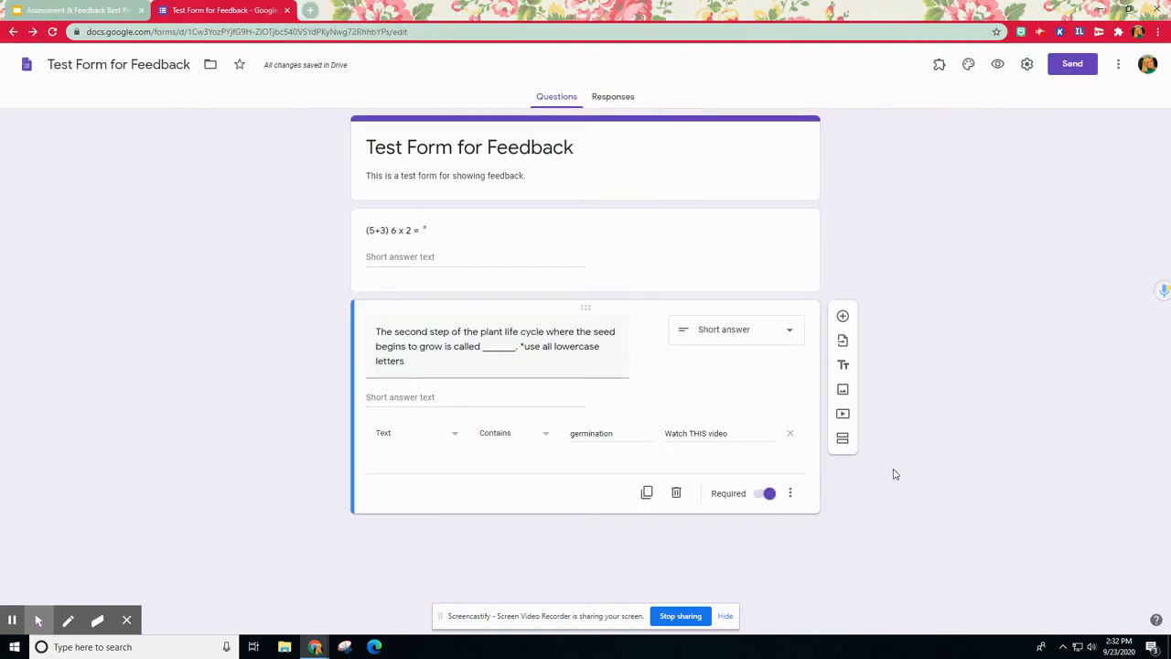